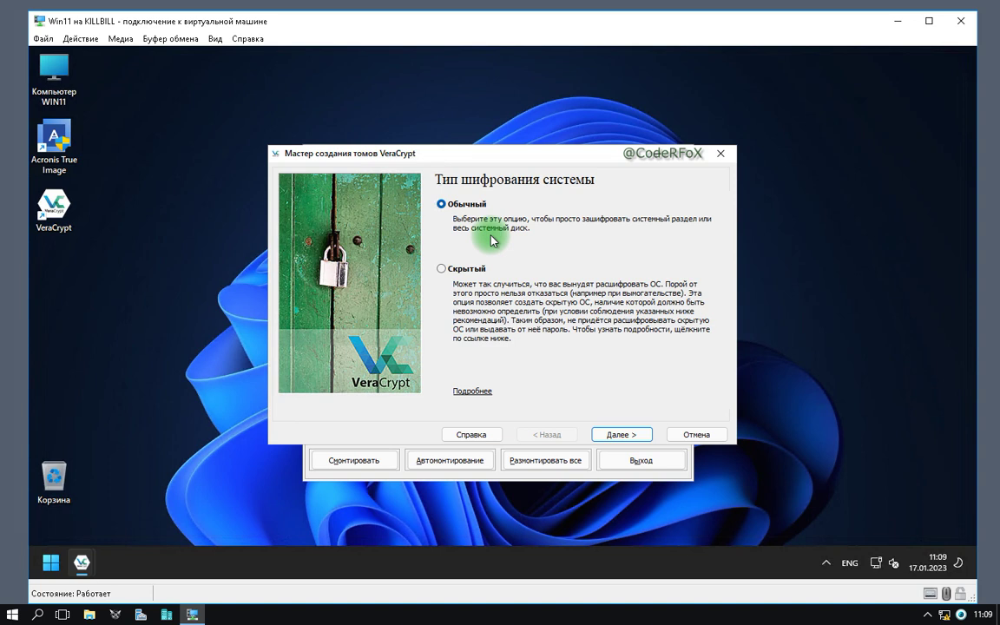
# Choose normal encryption of only the Windows system partition on a single-boot PC, keeping AES with SHA-256.
pyautogui.click(622, 435)
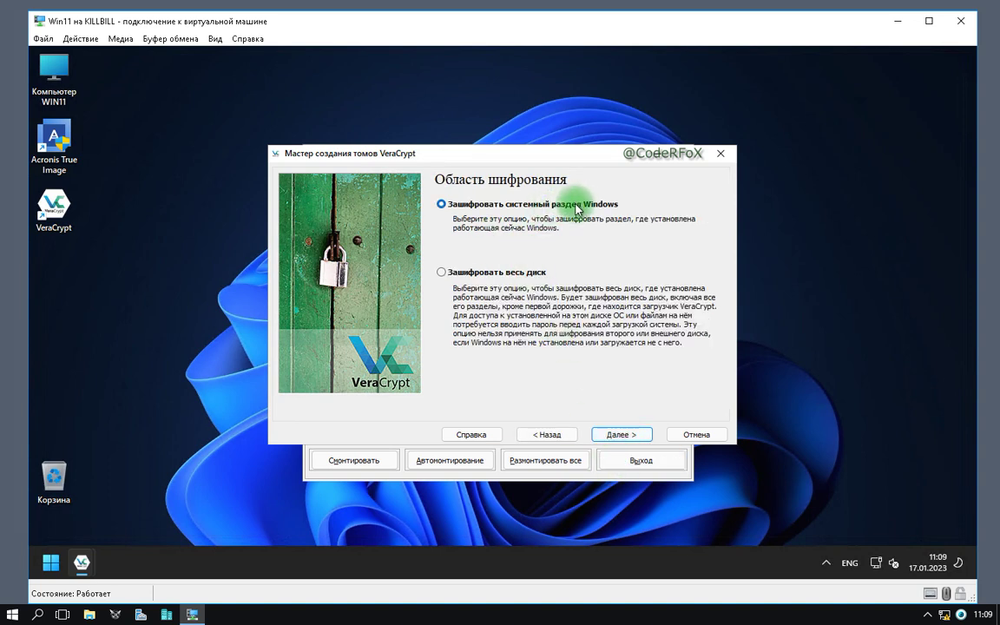
pyautogui.click(622, 435)
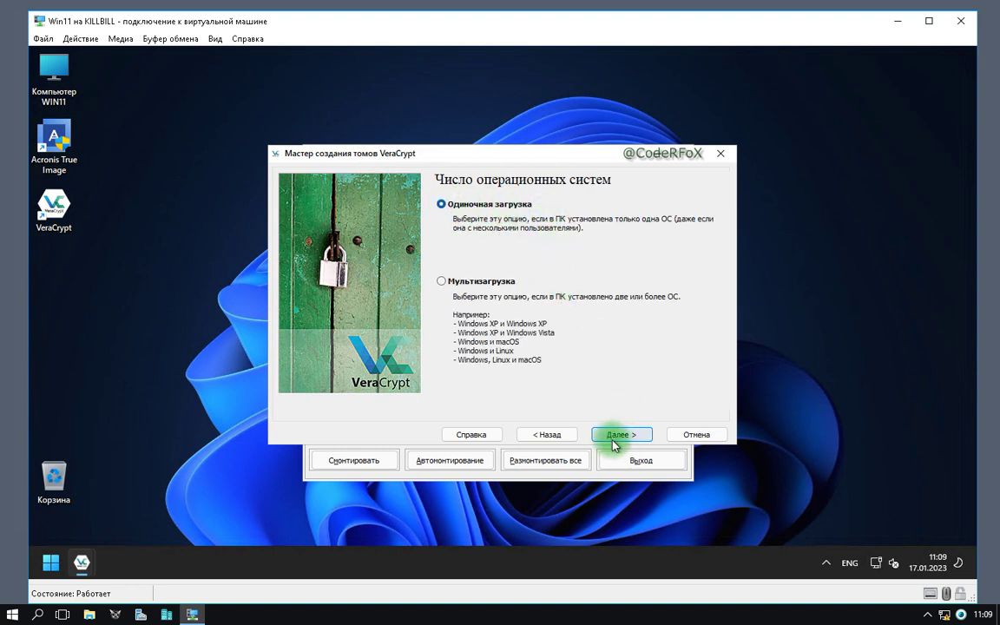
pyautogui.click(630, 438)
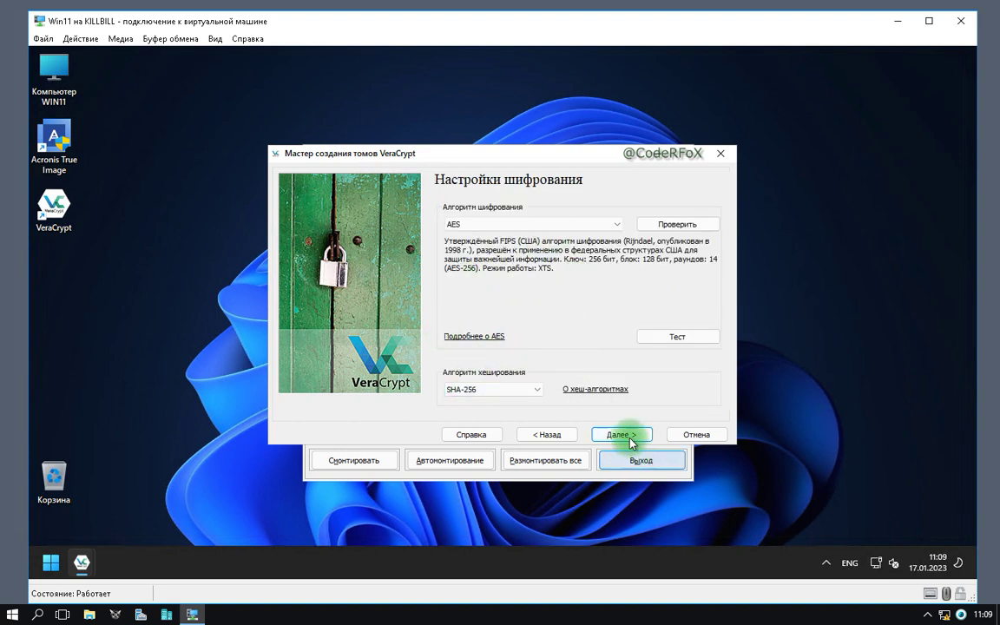
pyautogui.click(619, 435)
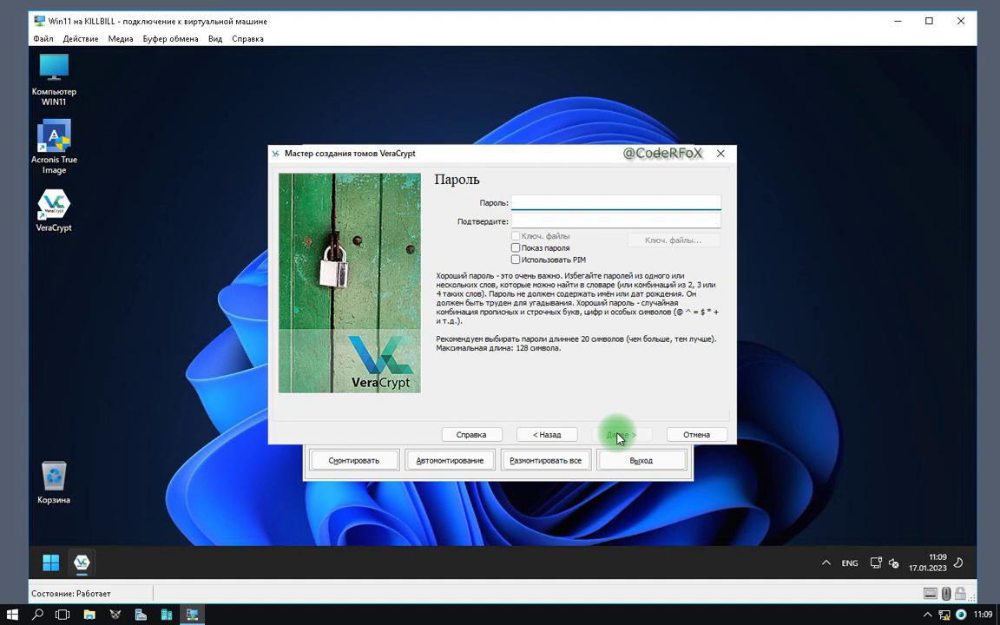
# Enter and confirm the encryption password, then accept the short-password warning.
pyautogui.write('123456')
pyautogui.click(562, 222)
pyautogui.write('123456')
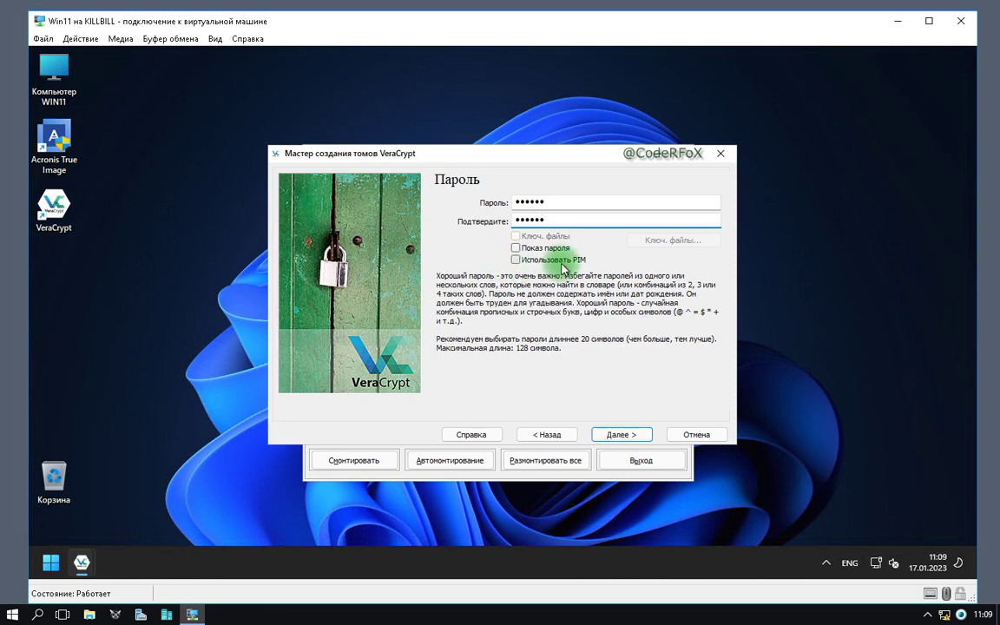
pyautogui.click(620, 435)
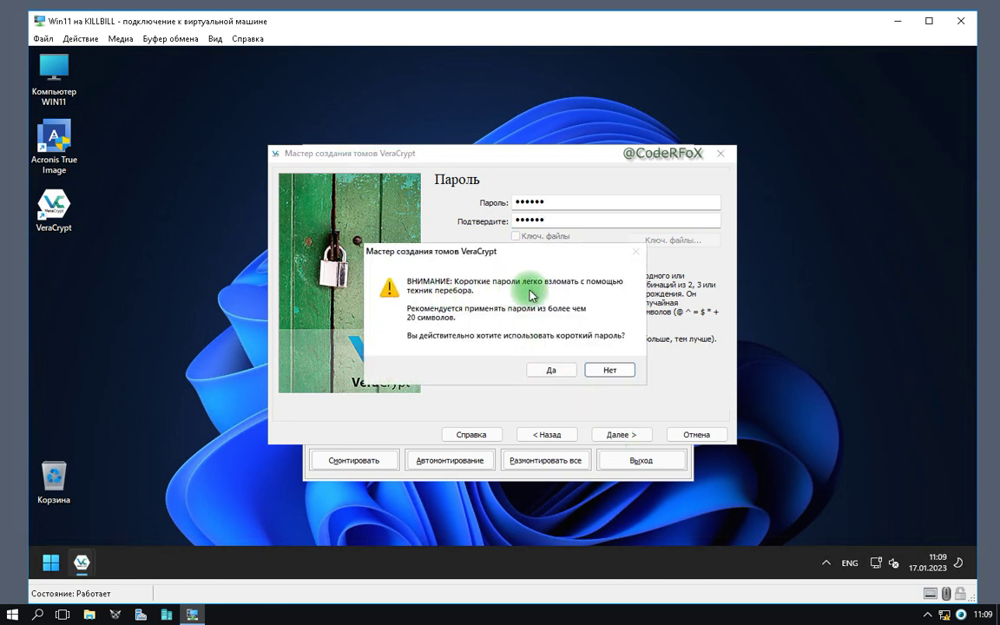
pyautogui.click(538, 373)
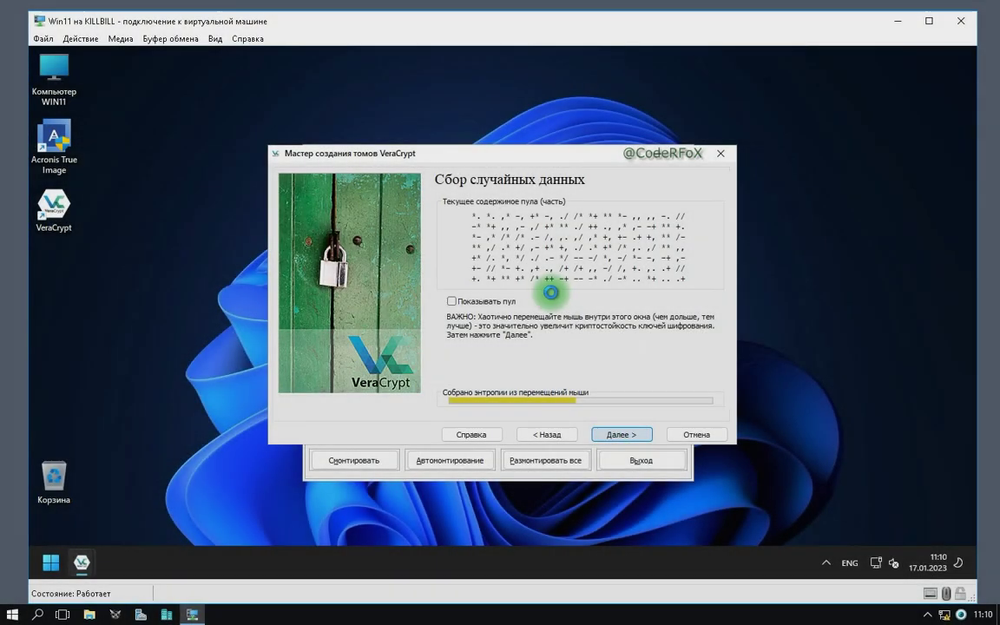
# Finish random data collection, pass the generated keys, and check the VeraCrypt Rescue Disk.iso path in Documents.
pyautogui.press('Return')
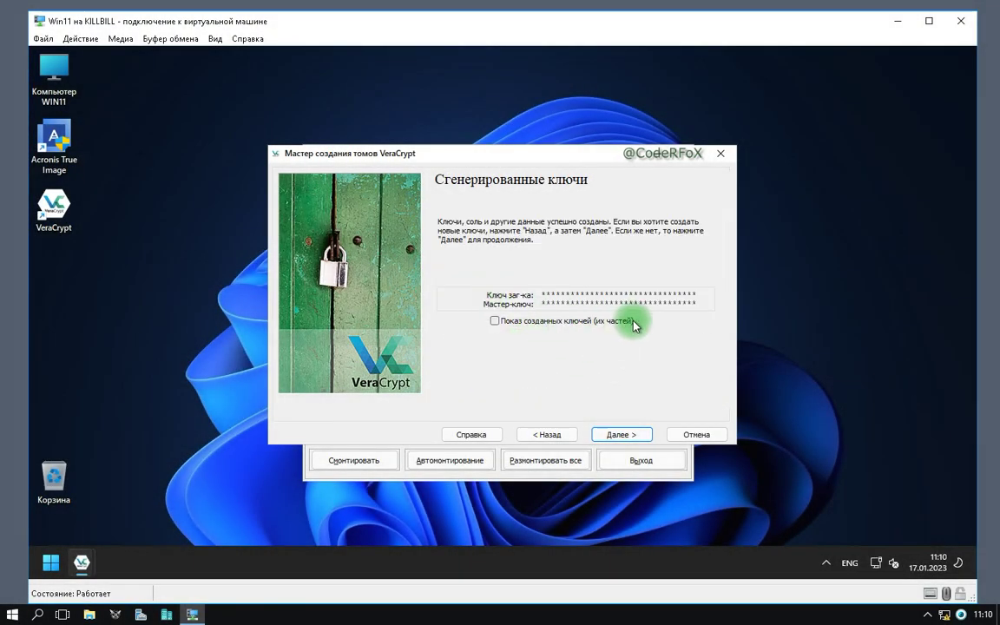
pyautogui.click(622, 435)
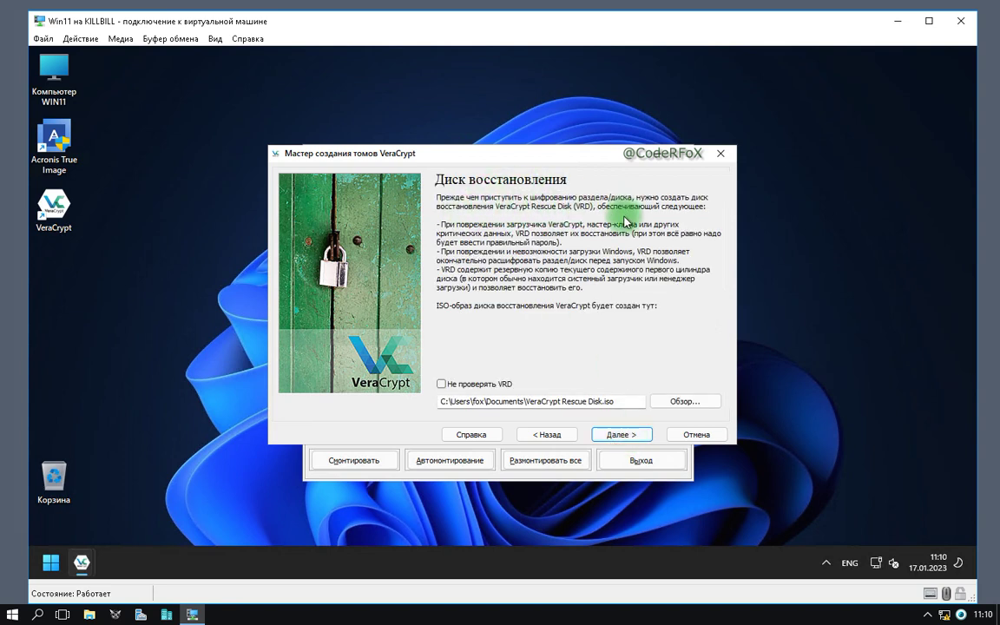
pyautogui.hotkey('ctrl', 'F9')
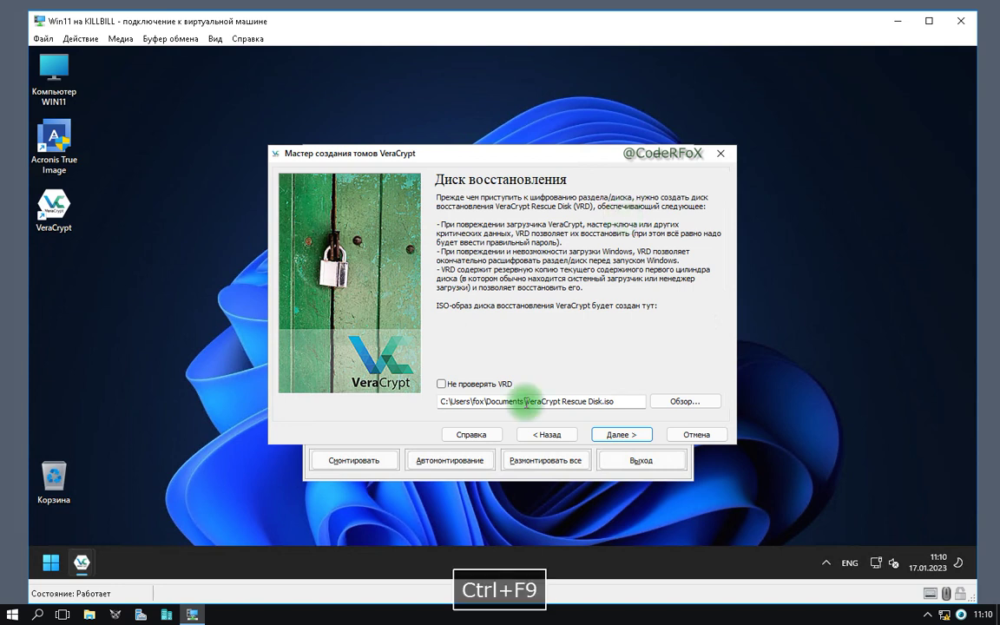
pyautogui.moveTo(526, 401); pyautogui.dragTo(616, 401)
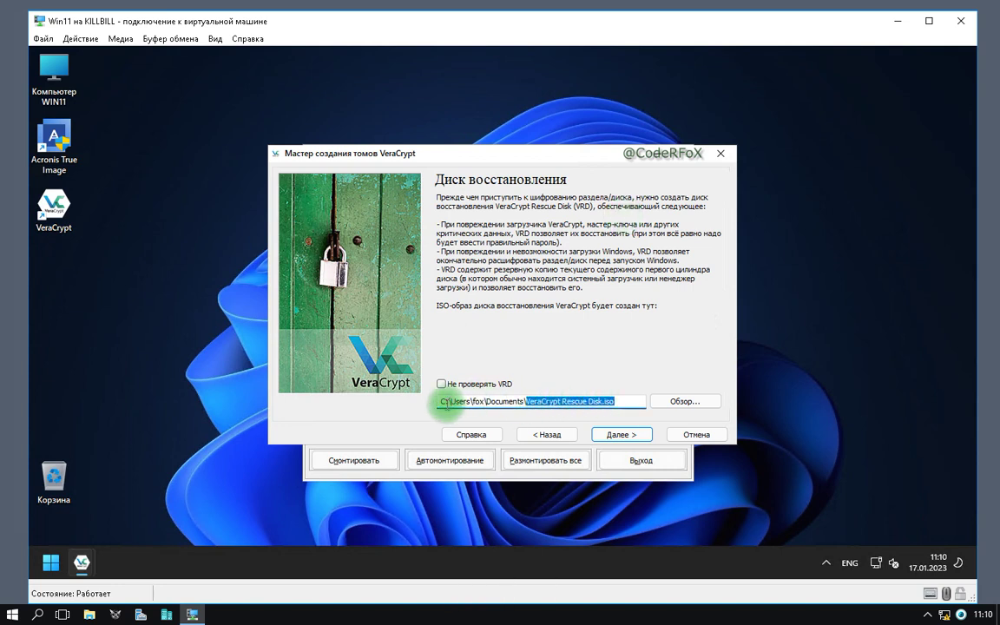
# Save the rescue disk ISO for removable media instead of burning it, and acknowledge both notices.
pyautogui.click(627, 438)
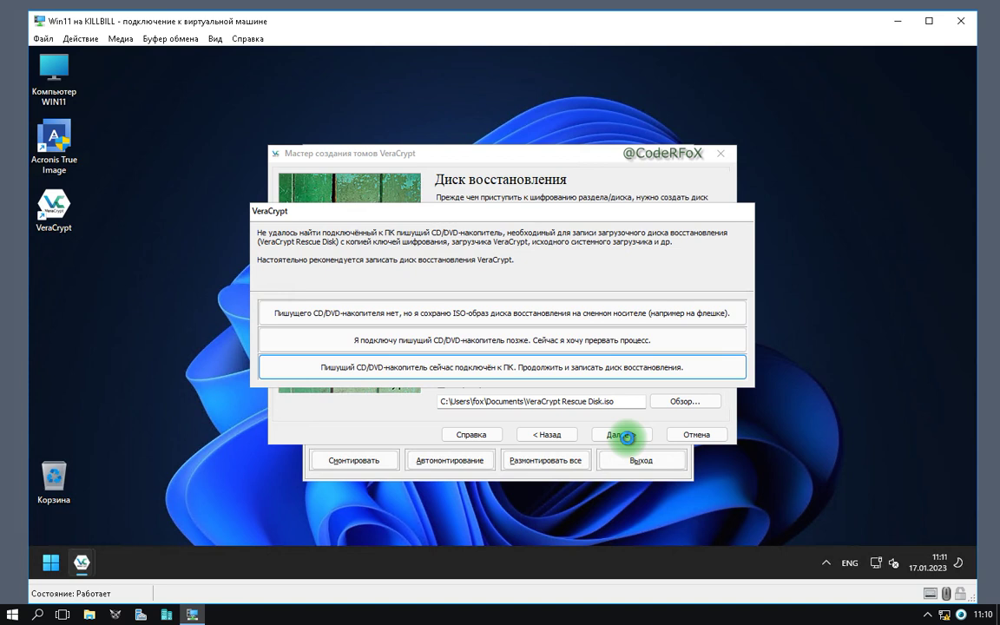
pyautogui.hotkey('ctrl', 'F9')
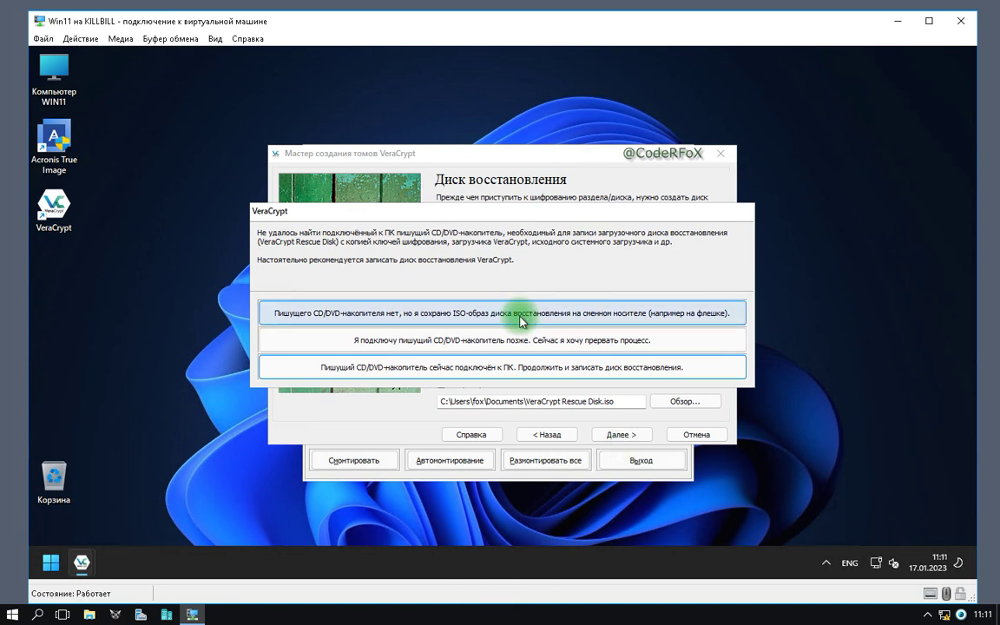
pyautogui.click(521, 318)
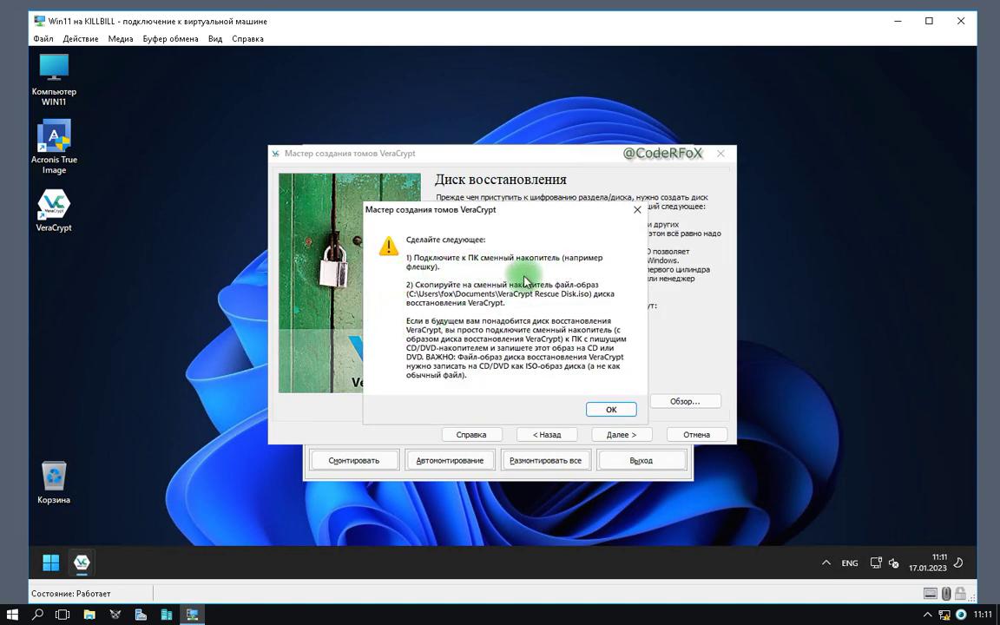
pyautogui.click(611, 409)
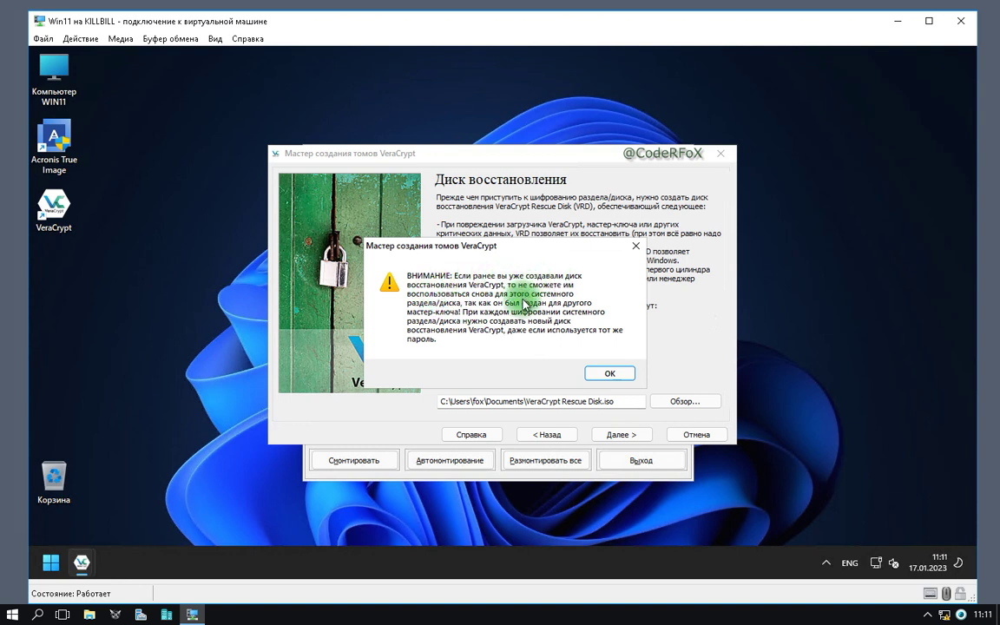
pyautogui.click(611, 374)
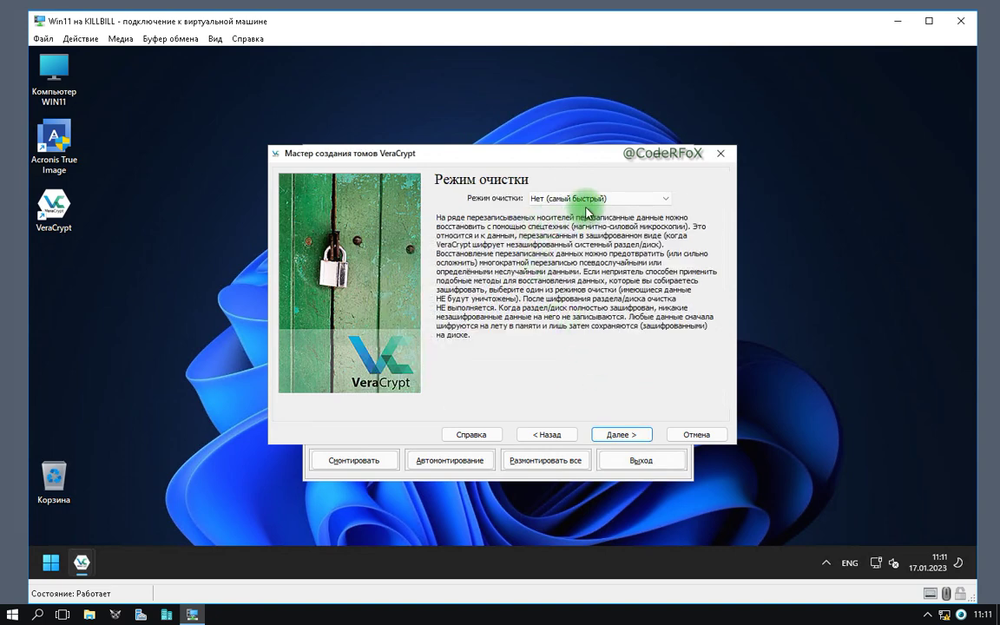
# Keep wipe mode None, start the pre-test, accept the warnings and restart now.
pyautogui.hotkey('ctrl', 'F9')
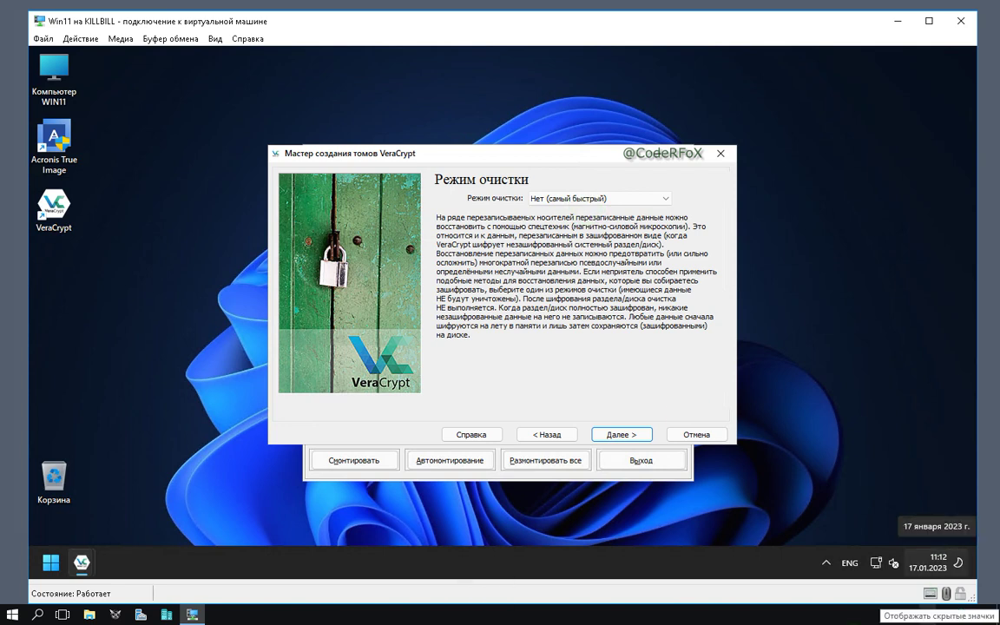
pyautogui.click(619, 435)
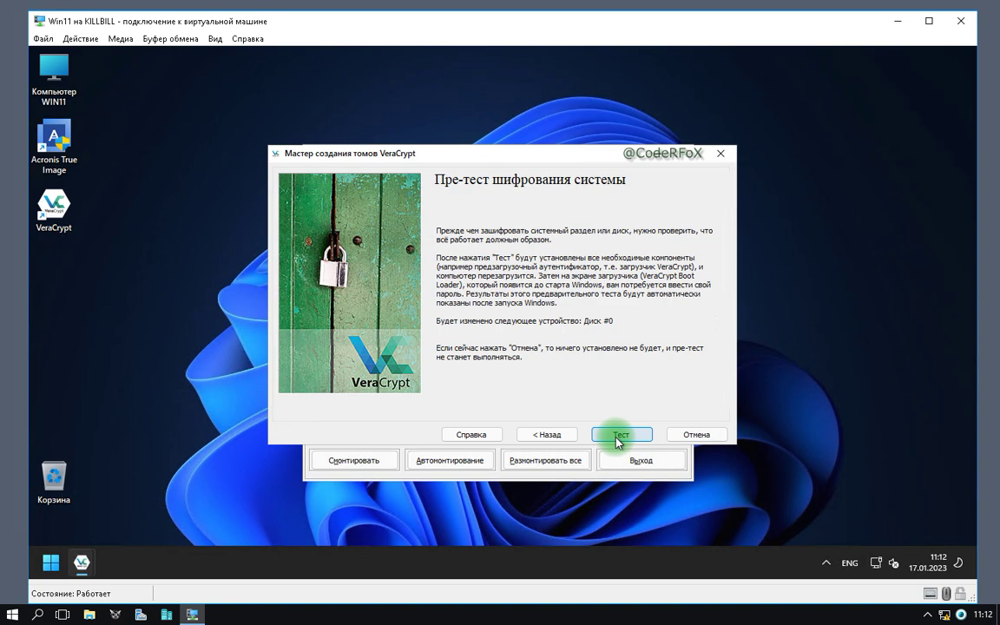
pyautogui.click(619, 436)
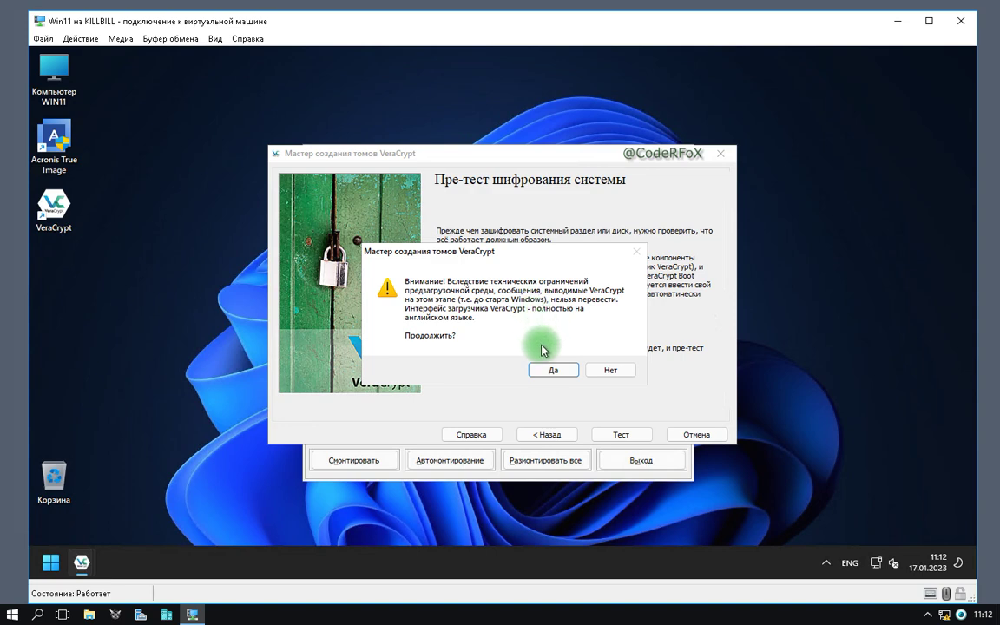
pyautogui.click(545, 372)
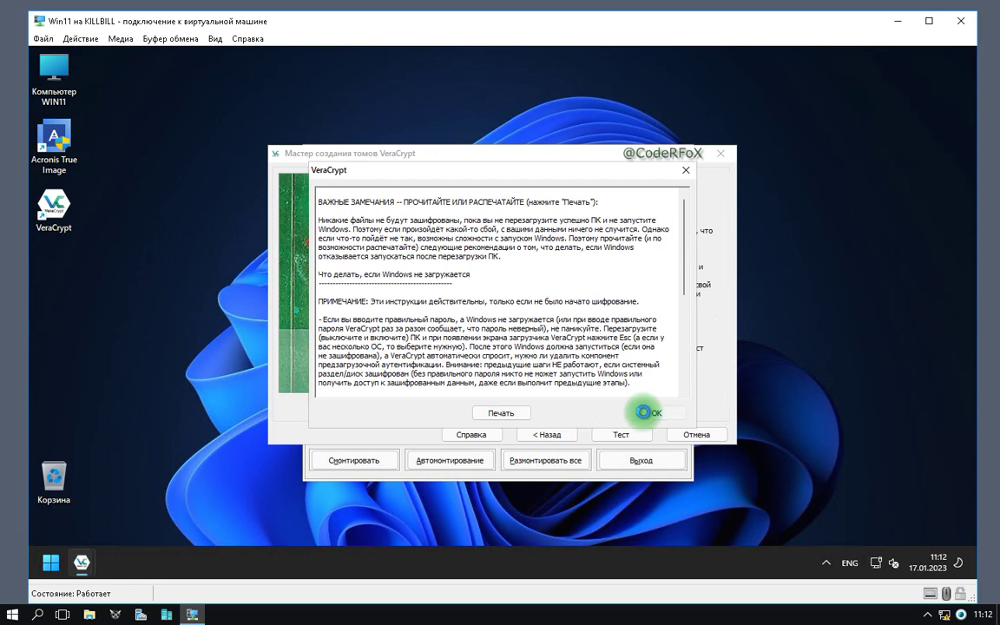
pyautogui.click(646, 413)
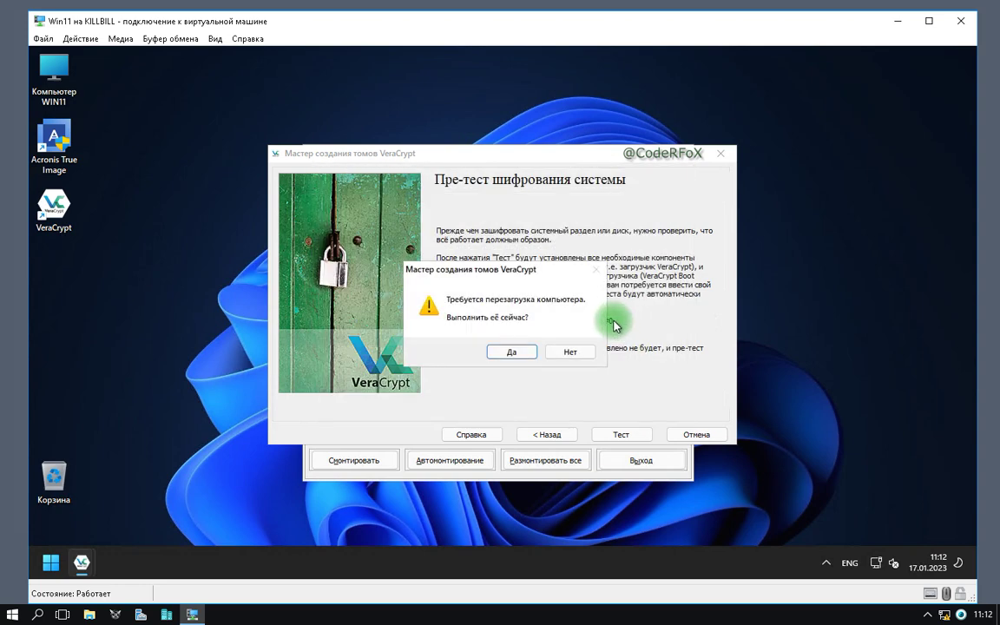
pyautogui.click(511, 352)
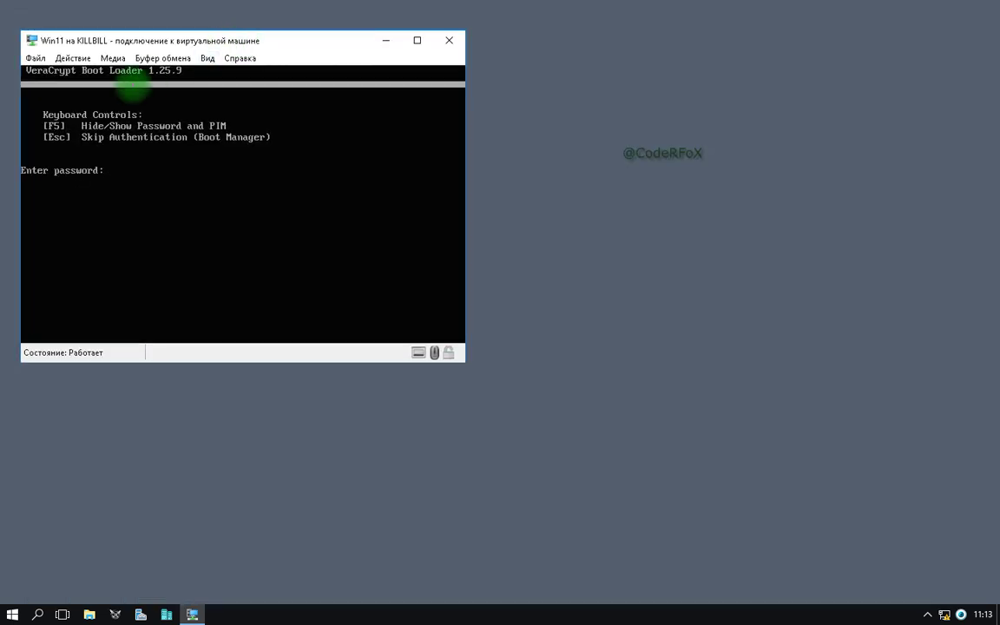
# Enter the boot password and PIM at the VeraCrypt Boot Loader prompt.
pyautogui.write('***')
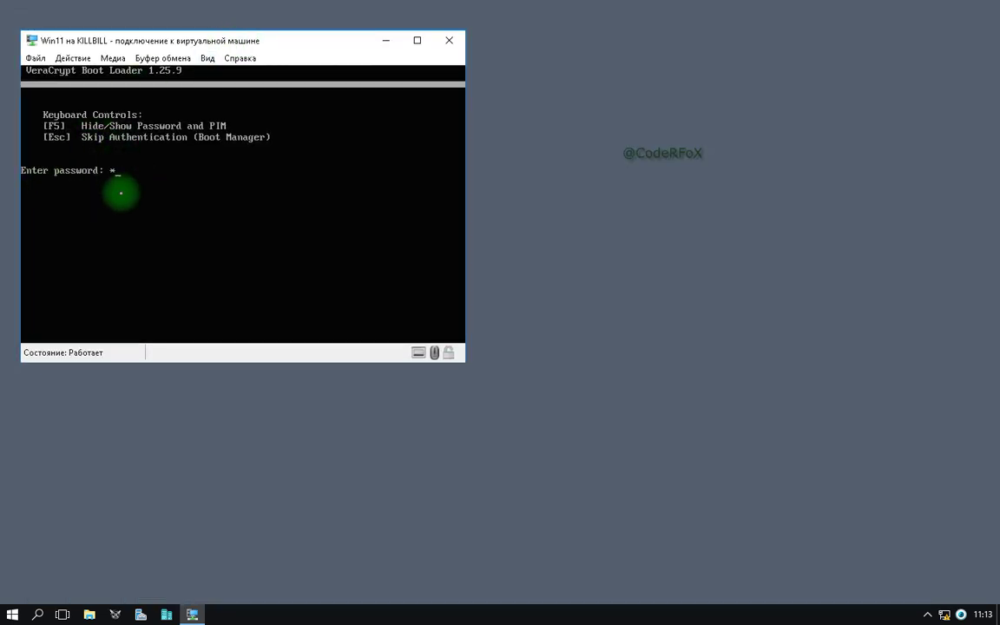
pyautogui.write('*************************************************************')
pyautogui.press('Return')
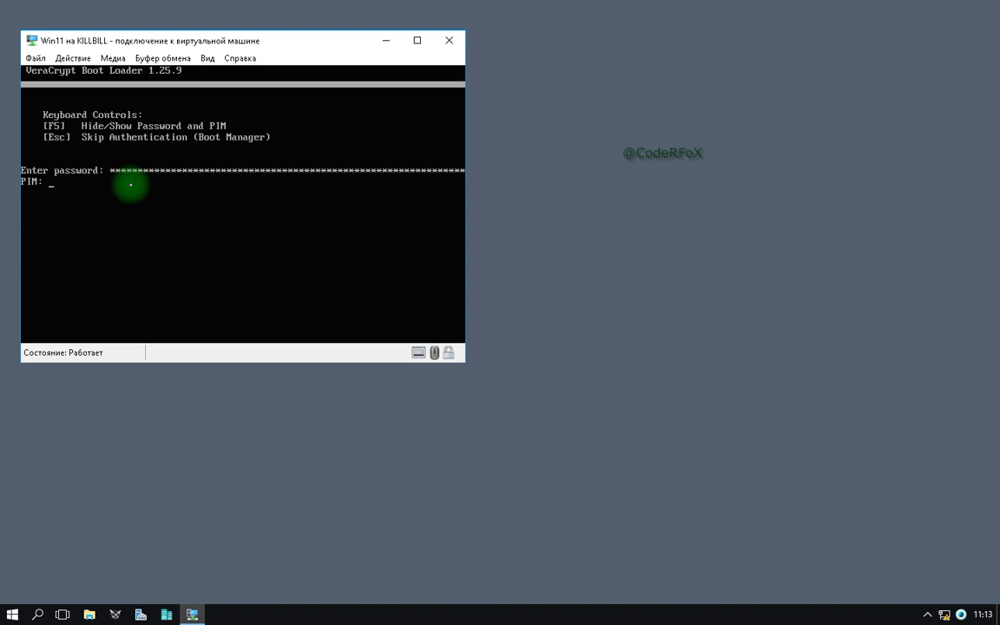
pyautogui.write('*******')
pyautogui.press('Return')
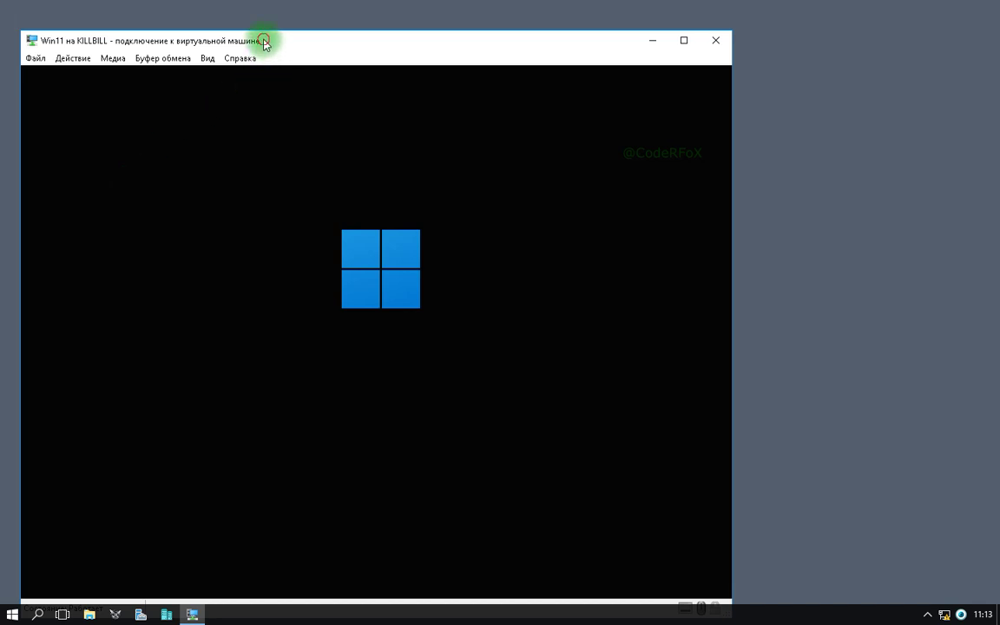
# Reposition the virtual machine window on screen.
pyautogui.moveTo(263, 40); pyautogui.dragTo(399, 18)
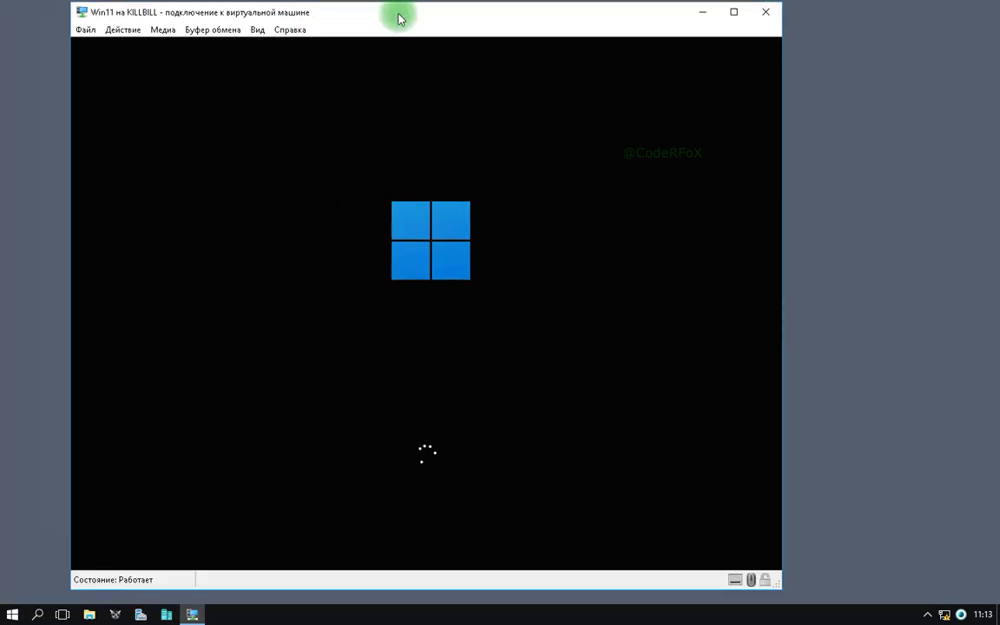
pyautogui.moveTo(319, 16); pyautogui.dragTo(414, 16)
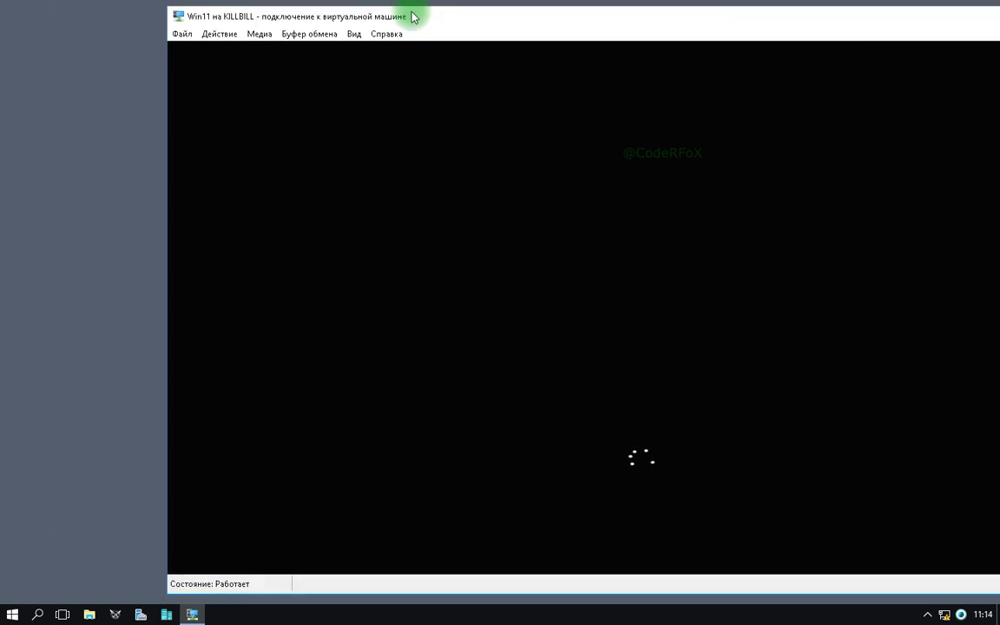
pyautogui.moveTo(414, 17); pyautogui.dragTo(276, 17)
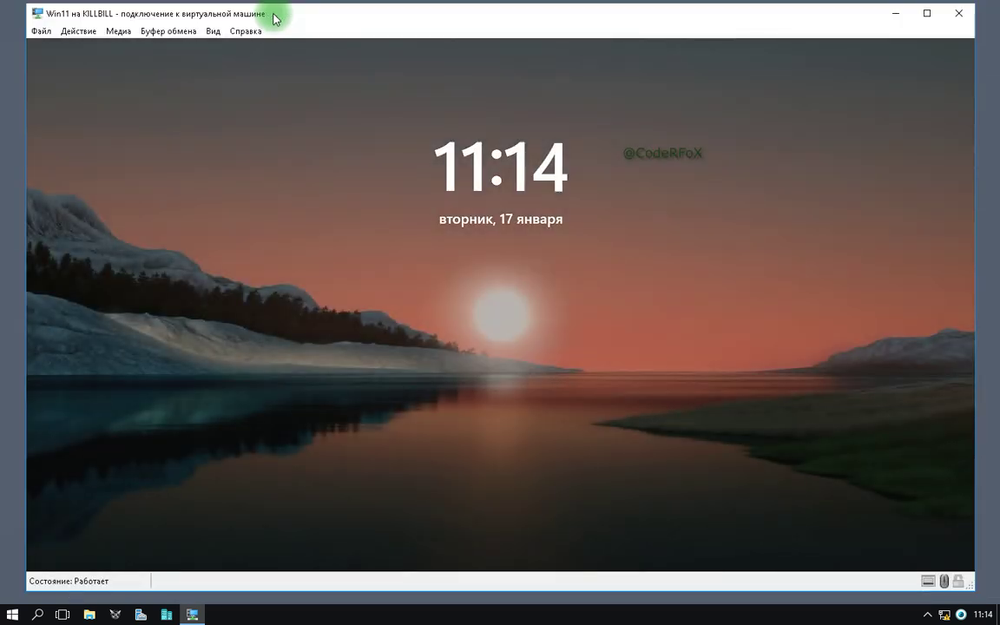
# Unlock Windows, run the system partition encryption to 100%, and close the wizard with Готово.
pyautogui.click(486, 323)
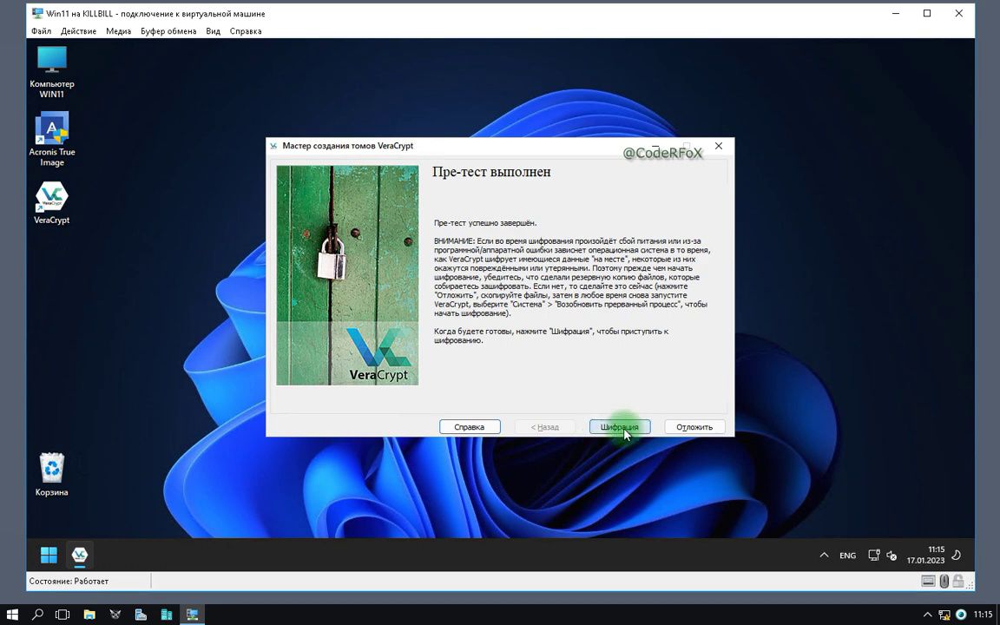
pyautogui.click(624, 429)
pyautogui.click(643, 404)
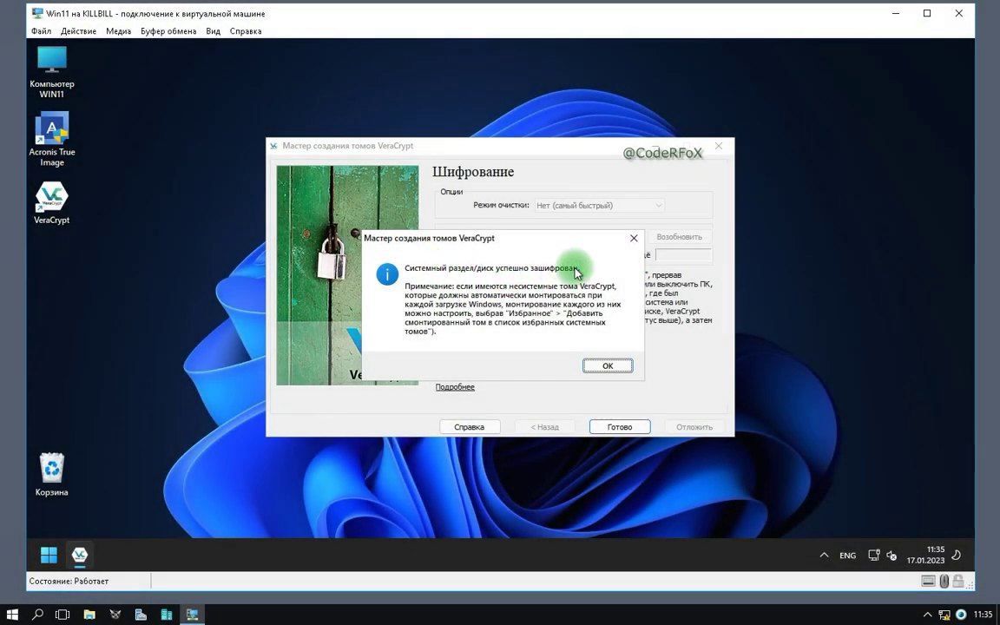
pyautogui.click(608, 367)
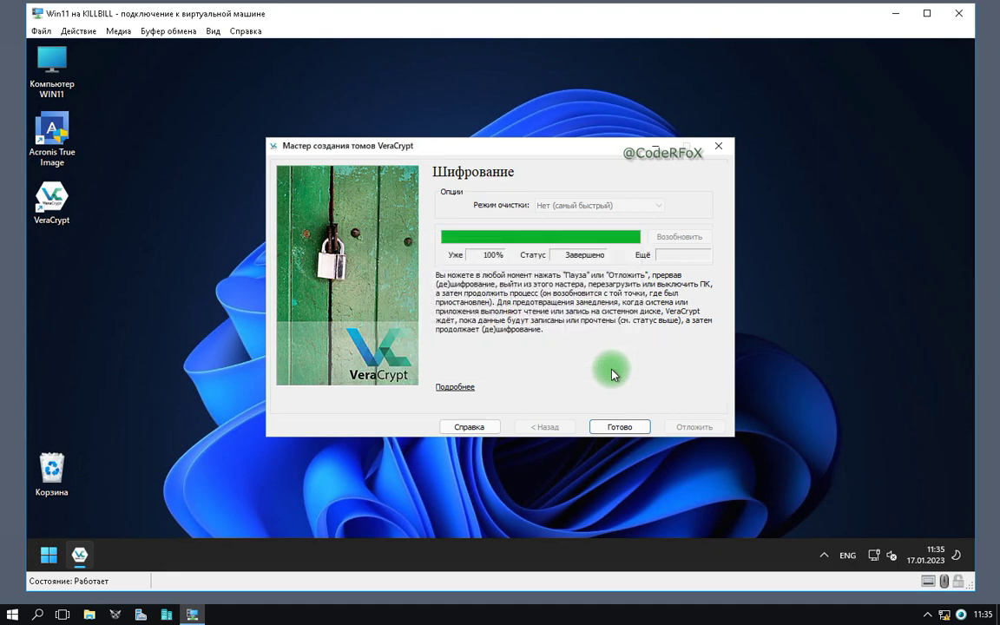
pyautogui.click(620, 426)
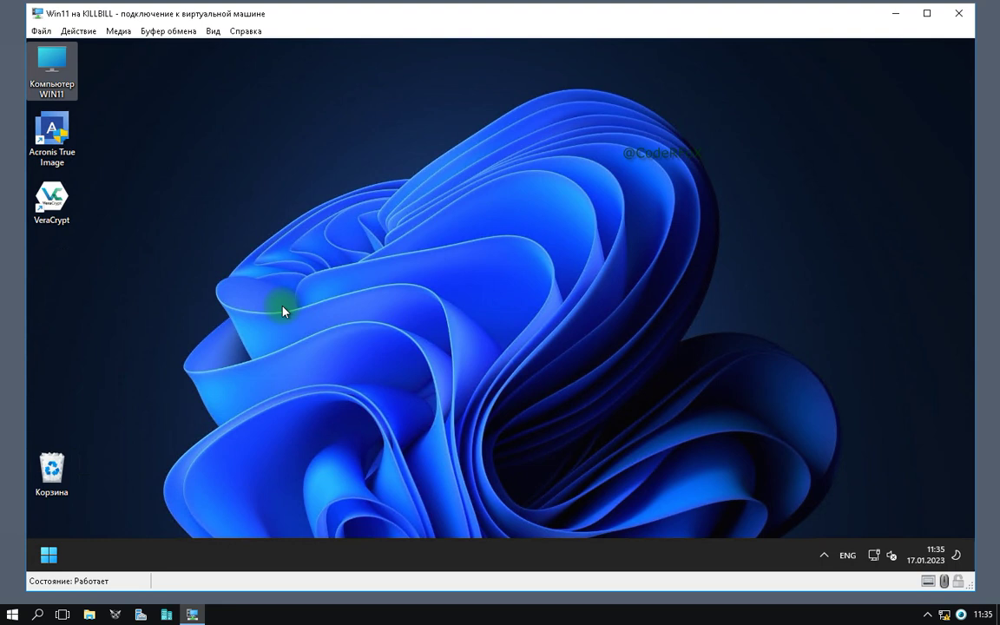
# Restart Windows from the Start button's quick menu.
pyautogui.rightClick(47, 558)
pyautogui.moveTo(137, 503)
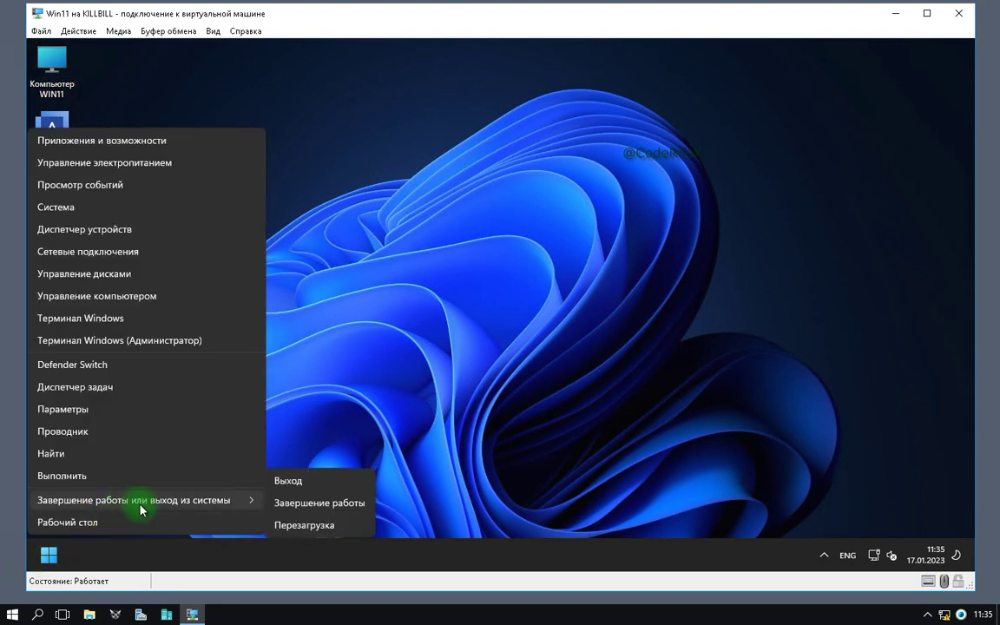
pyautogui.click(303, 526)
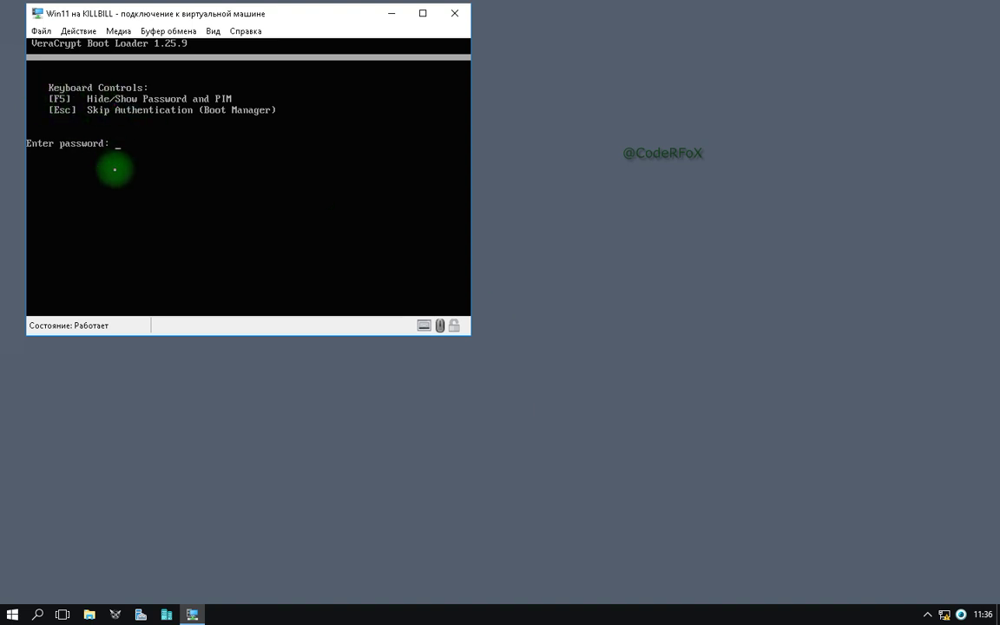
# Enter the boot password and PIM at the VeraCrypt Boot Loader prompt for verification.
pyautogui.write('******')
pyautogui.hotkey('ctrl', 'v')
pyautogui.press('Return')
pyautogui.hotkey('ctrl', 'v')
pyautogui.press('Return')
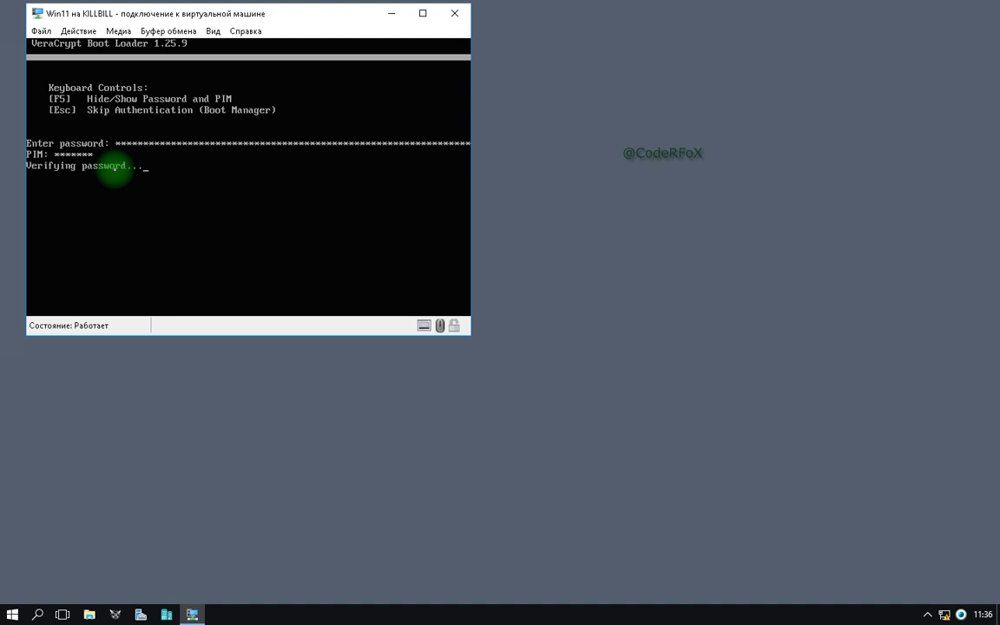